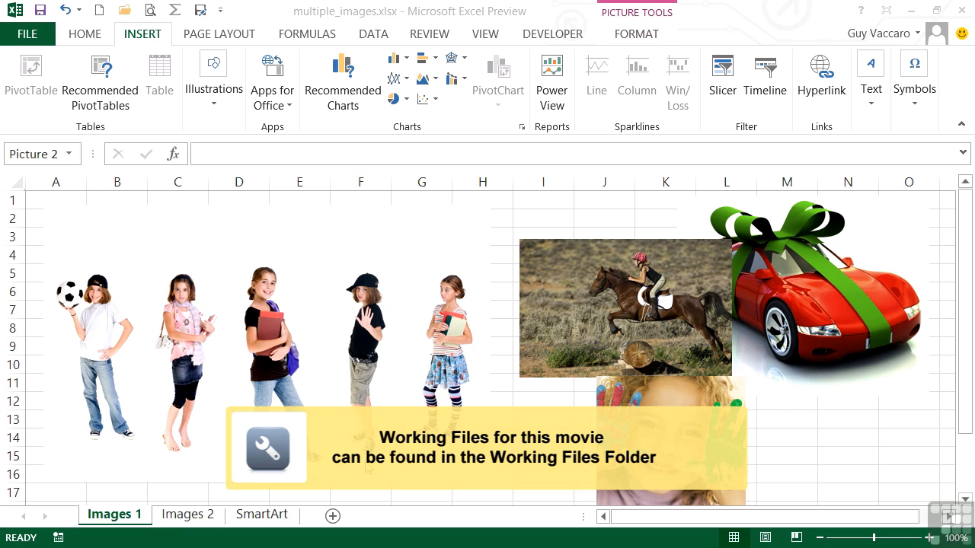
Switch to the SmartArt worksheet and open the chooser for inserting a SmartArt graphic.
{"action": "left_click", "coordinate": [263, 515]}
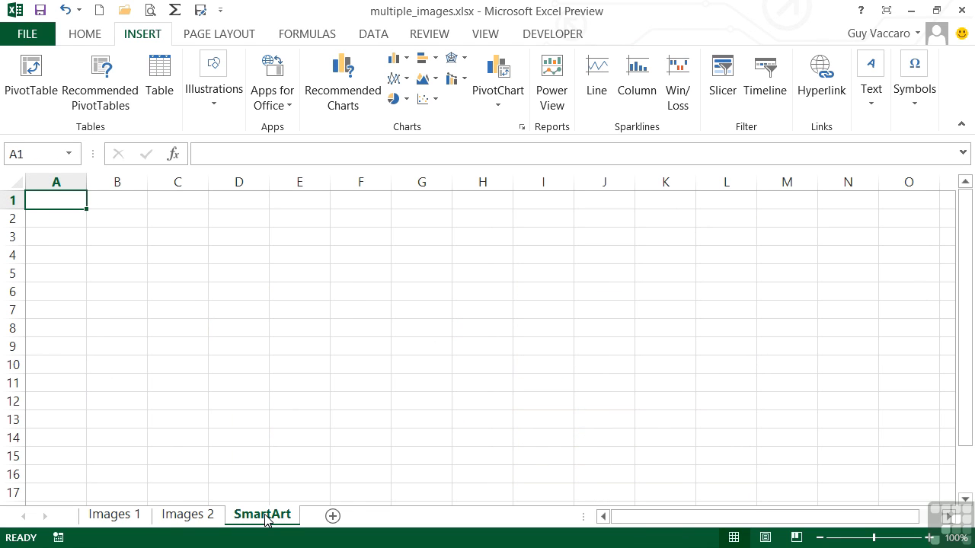
{"action": "left_click", "coordinate": [215, 107]}
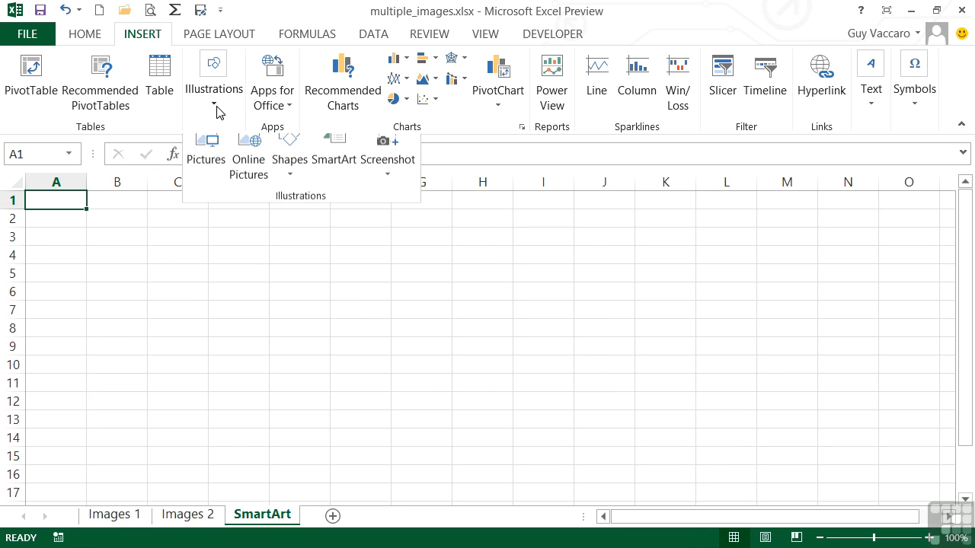
{"action": "left_click", "coordinate": [346, 179]}
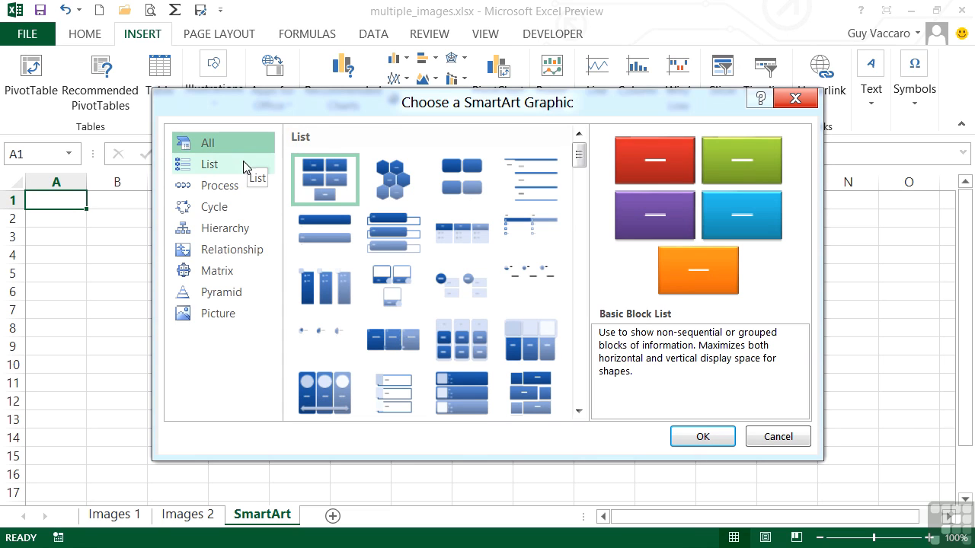
Look through the SmartArt graphic categories from List, Process and Cycle to Matrix, Pyramid and Picture.
{"action": "left_click", "coordinate": [217, 167]}
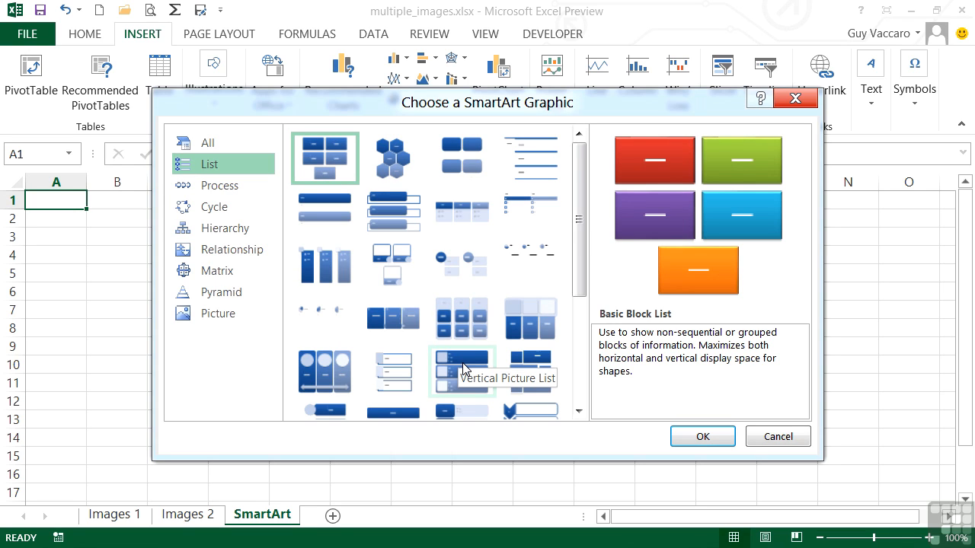
{"action": "left_click", "coordinate": [230, 190]}
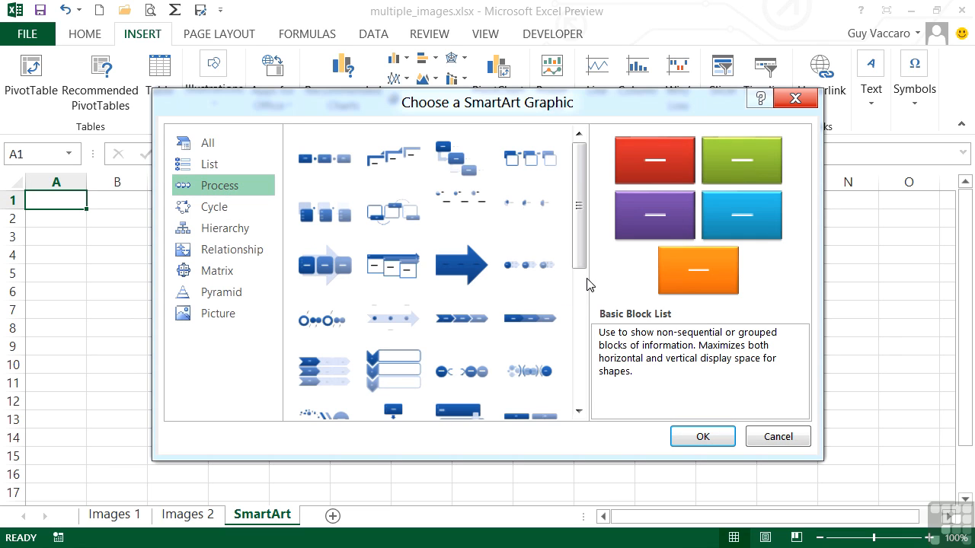
{"action": "mouse_move", "coordinate": [581, 266]}
{"action": "left_mouse_down"}
{"action": "mouse_move", "coordinate": [580, 344]}
{"action": "mouse_move", "coordinate": [583, 265]}
{"action": "left_mouse_up"}
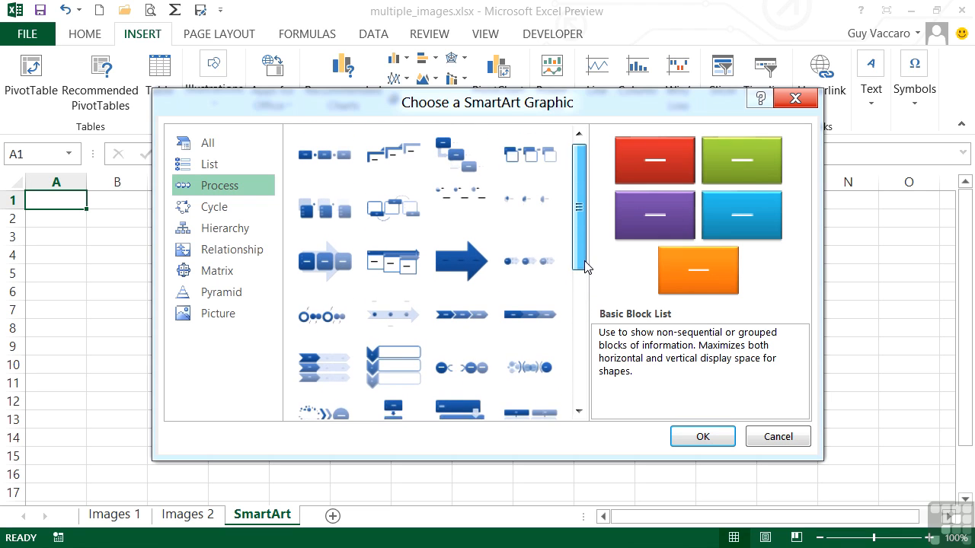
{"action": "left_click", "coordinate": [215, 212]}
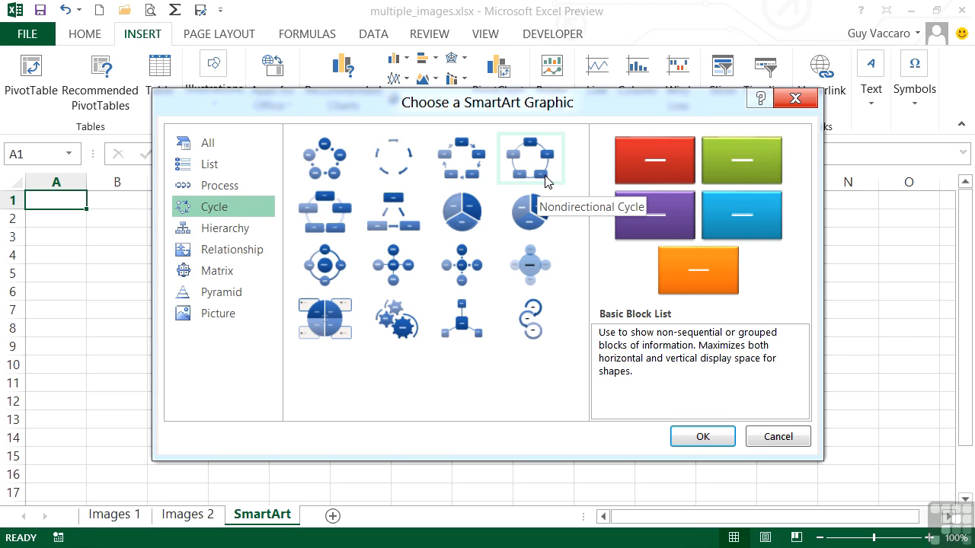
{"action": "left_click", "coordinate": [203, 233]}
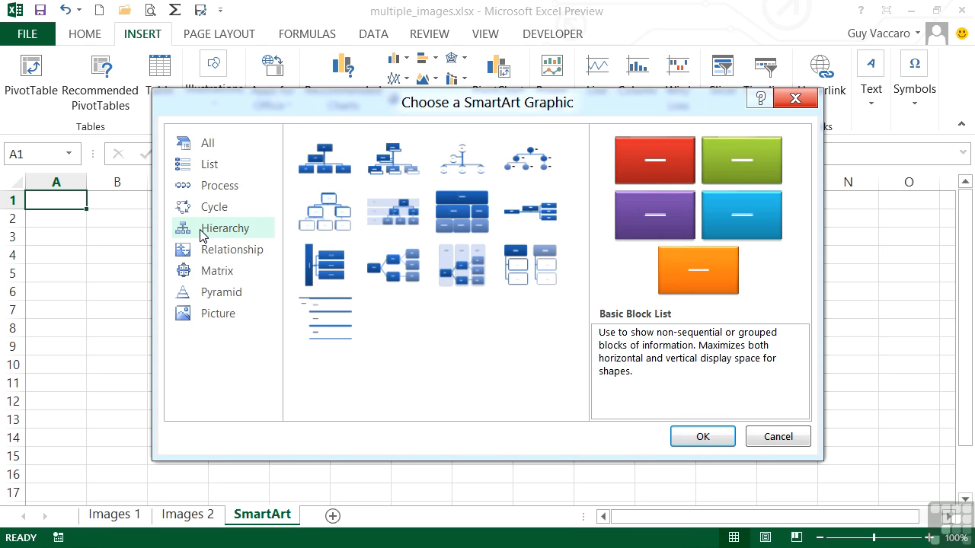
{"action": "left_click", "coordinate": [213, 257]}
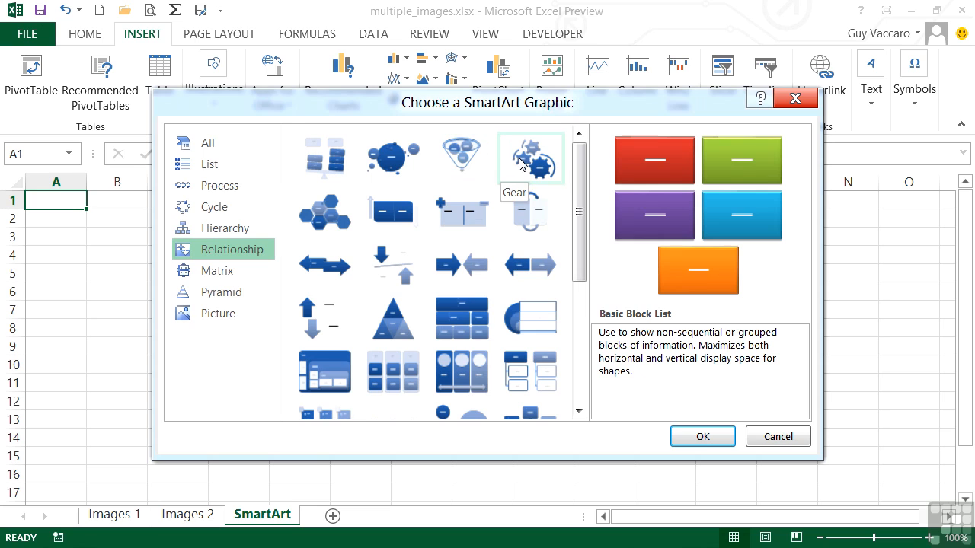
{"action": "left_click", "coordinate": [226, 271]}
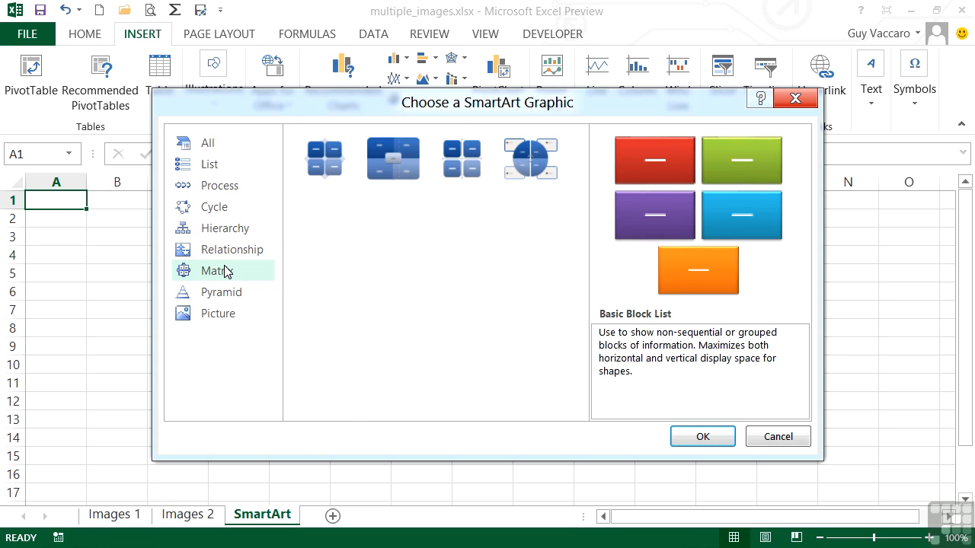
{"action": "left_click", "coordinate": [228, 295]}
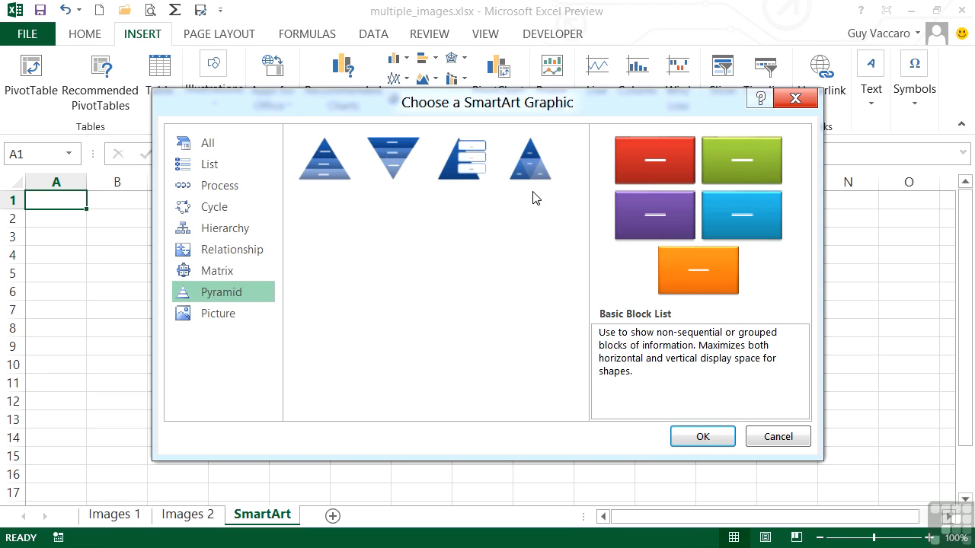
{"action": "left_click", "coordinate": [230, 316]}
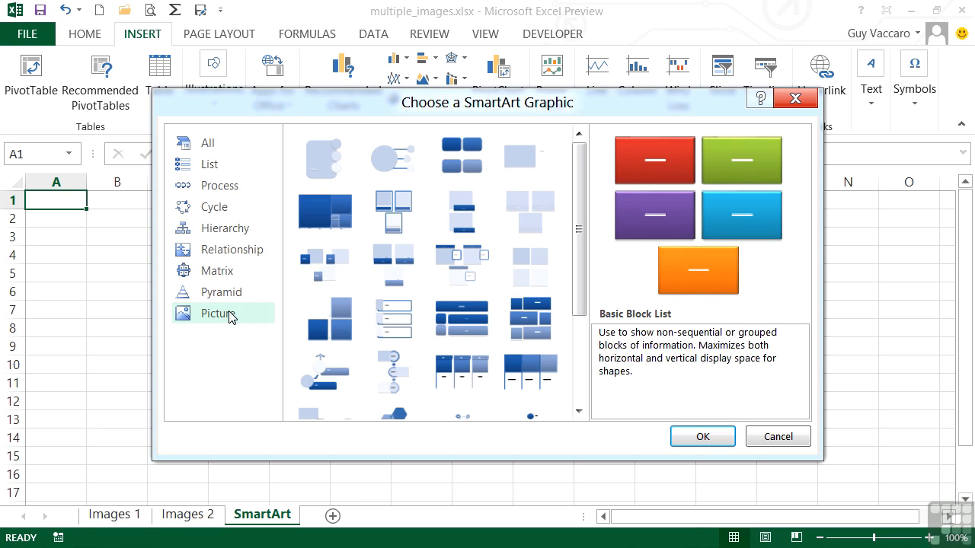
Insert a Basic Cycle SmartArt graphic, choosing it from the full set of SmartArt layouts.
{"action": "left_click", "coordinate": [222, 147]}
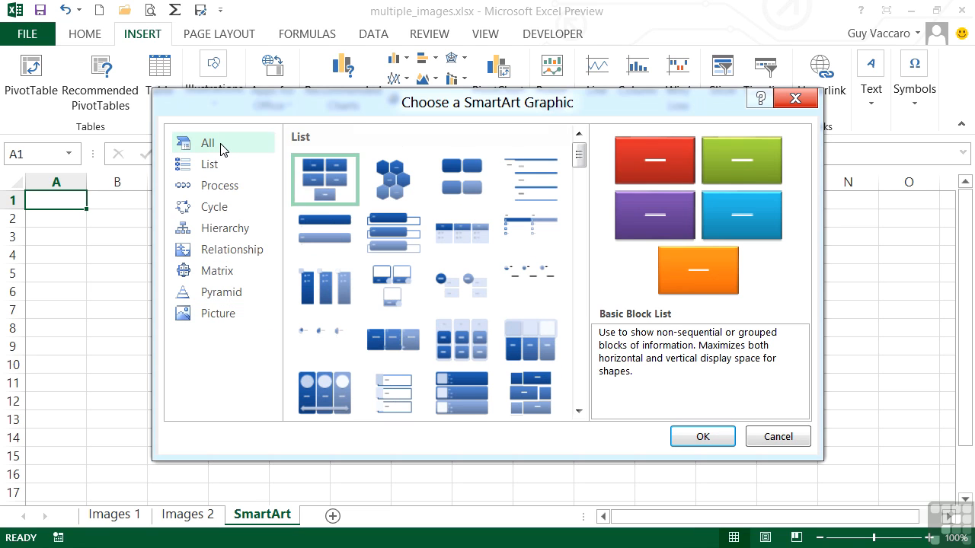
{"action": "left_click_drag", "start_coordinate": [578, 157], "coordinate": [583, 266]}
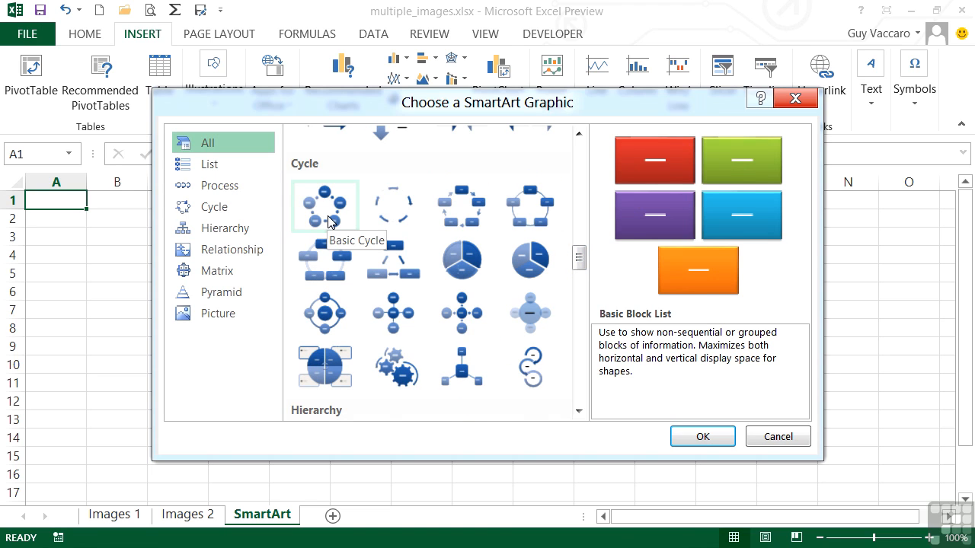
{"action": "left_click", "coordinate": [328, 221]}
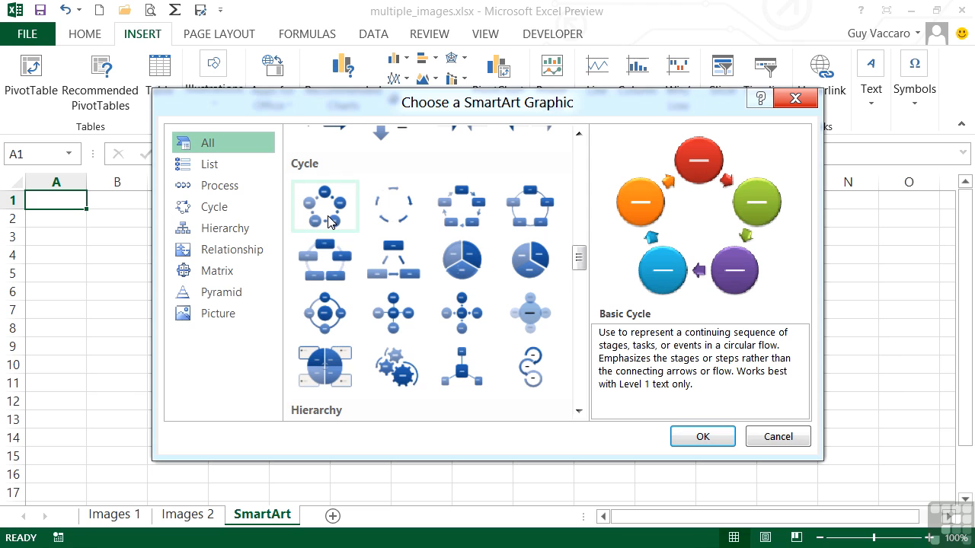
{"action": "left_click", "coordinate": [711, 443]}
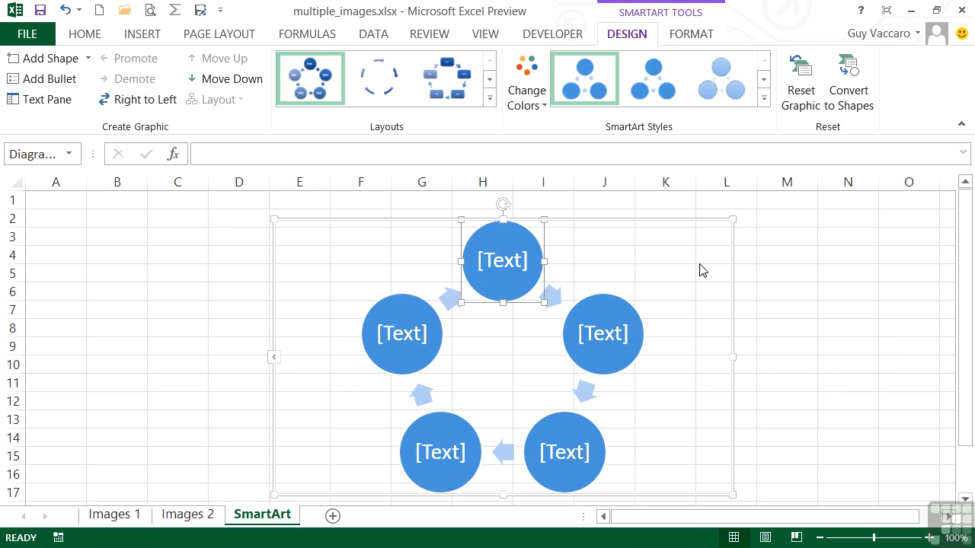
Resize and reposition the cycle diagram so it spans about columns E to J and rows 1 to 16.
{"action": "left_click_drag", "start_coordinate": [732, 220], "coordinate": [766, 205]}
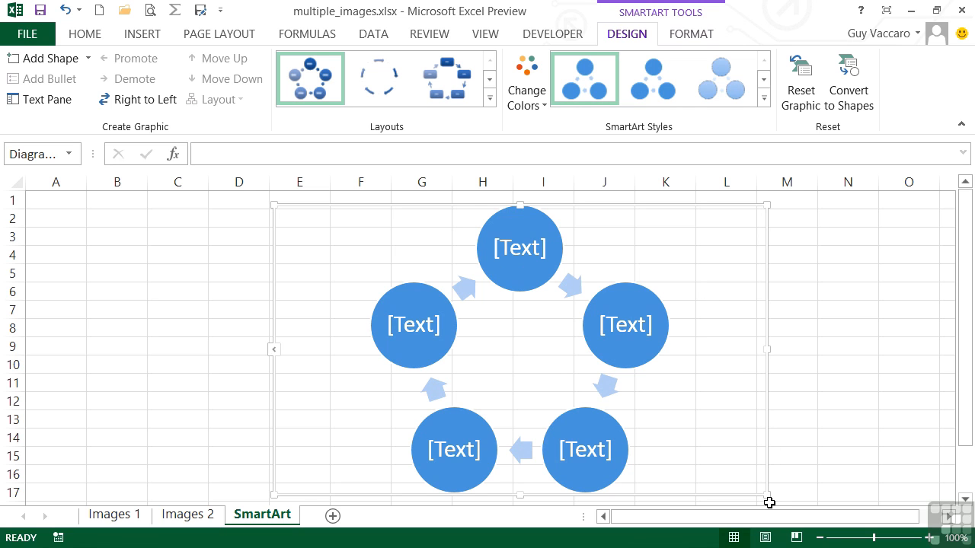
{"action": "left_click_drag", "start_coordinate": [766, 497], "coordinate": [747, 488]}
{"action": "scroll", "coordinate": [685, 429], "scroll_direction": "up", "scroll_amount": 2}
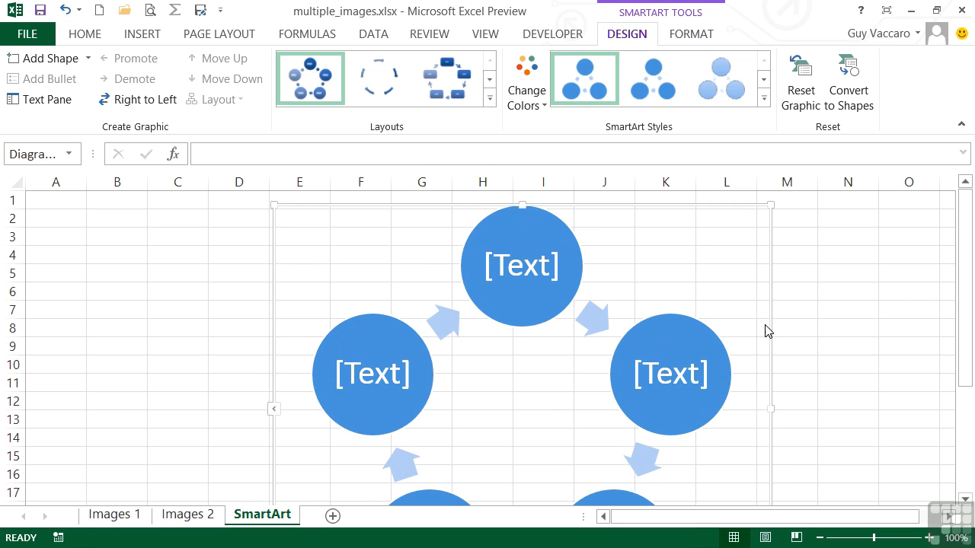
{"action": "left_click_drag", "start_coordinate": [770, 202], "coordinate": [693, 266]}
{"action": "left_click_drag", "start_coordinate": [604, 267], "coordinate": [604, 202]}
{"action": "left_click_drag", "start_coordinate": [695, 200], "coordinate": [614, 273]}
{"action": "left_click_drag", "start_coordinate": [568, 273], "coordinate": [586, 208]}
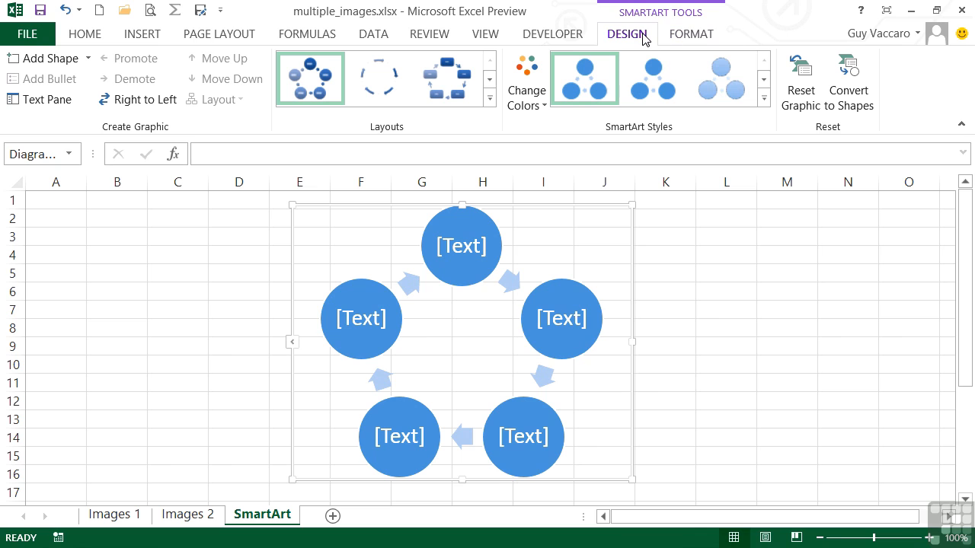
Review the SmartArt formatting options and preview alternative cycle layouts, keeping the Basic Cycle layout.
{"action": "left_click", "coordinate": [688, 36]}
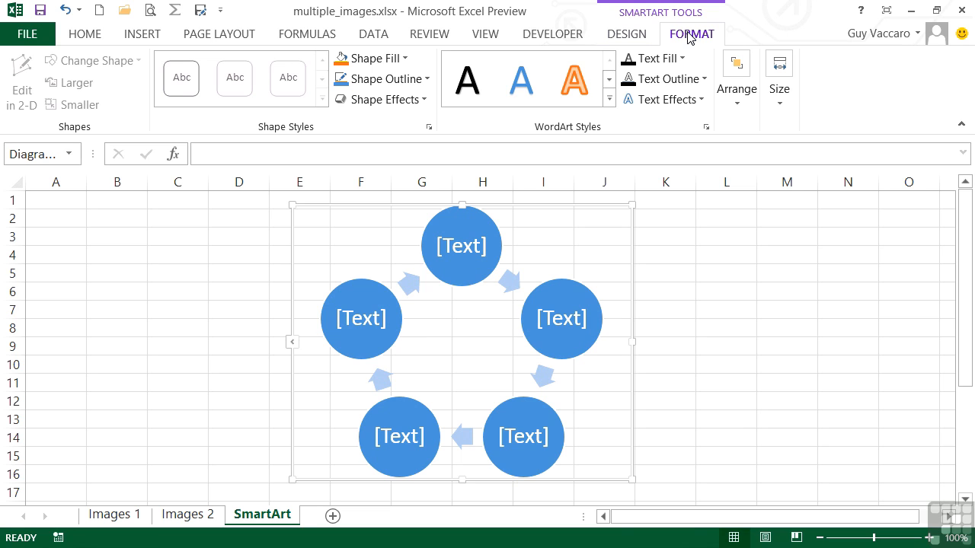
{"action": "left_click", "coordinate": [638, 34]}
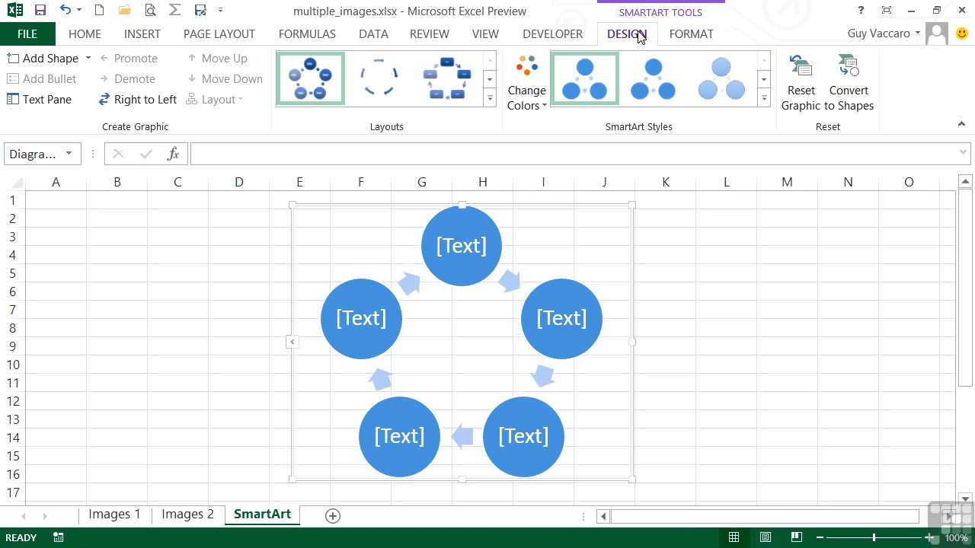
{"action": "left_click", "coordinate": [490, 100]}
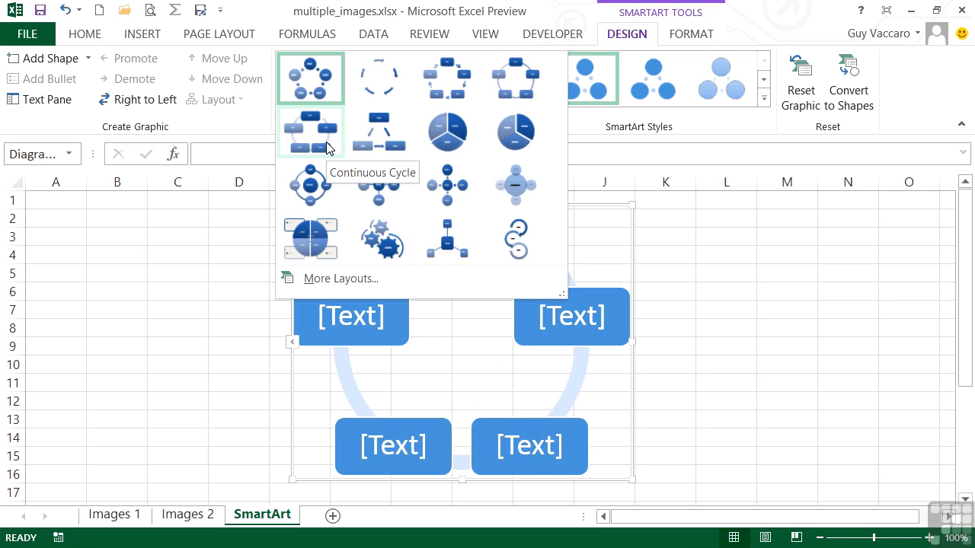
{"action": "left_click", "coordinate": [325, 82]}
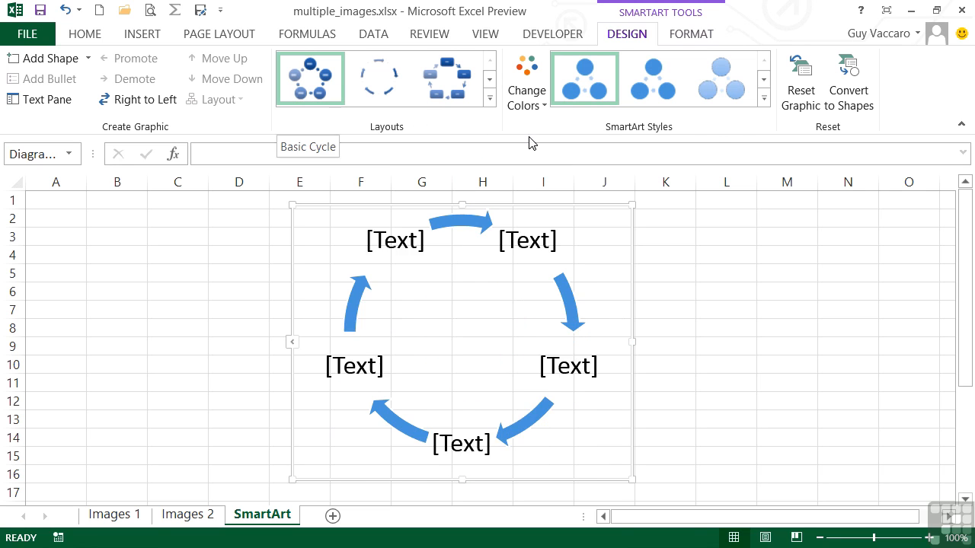
Apply the last 3-D SmartArt style, with tilted thick discs, and recolor the diagram with the first Colorful color set.
{"action": "left_click", "coordinate": [764, 98]}
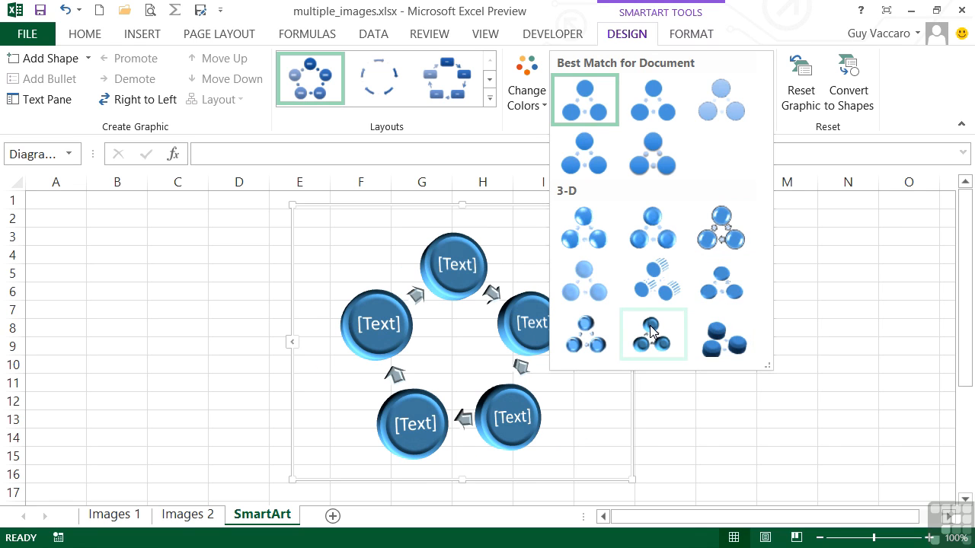
{"action": "left_click", "coordinate": [603, 336]}
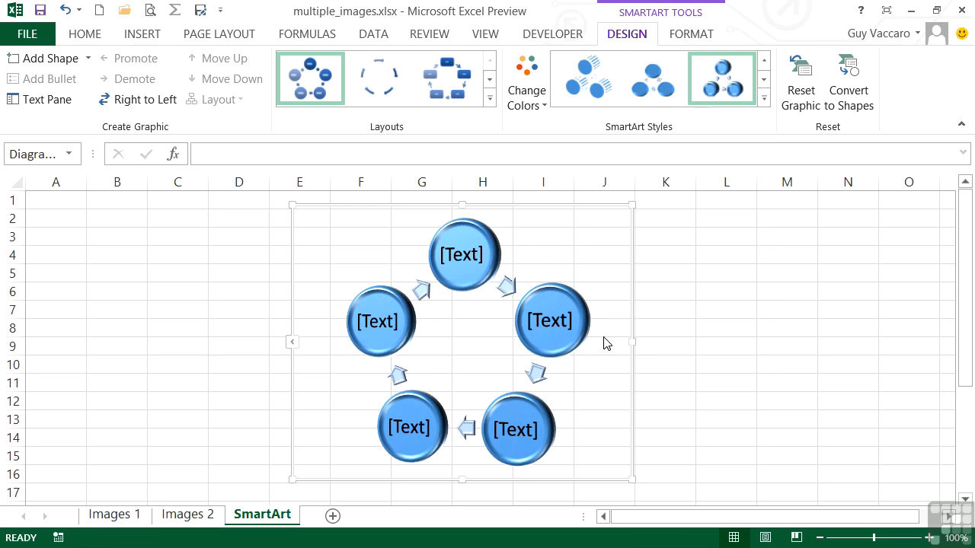
{"action": "left_click", "coordinate": [764, 98]}
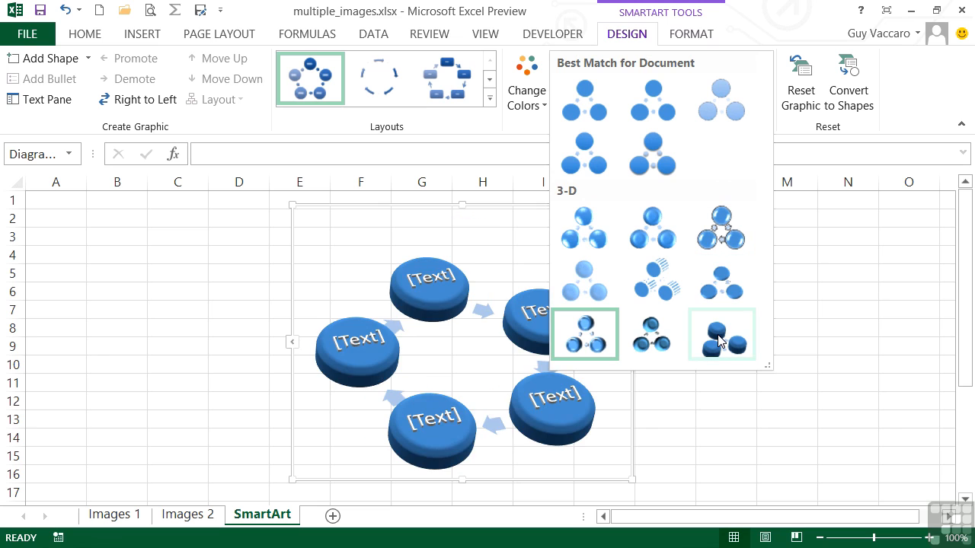
{"action": "left_click", "coordinate": [715, 338]}
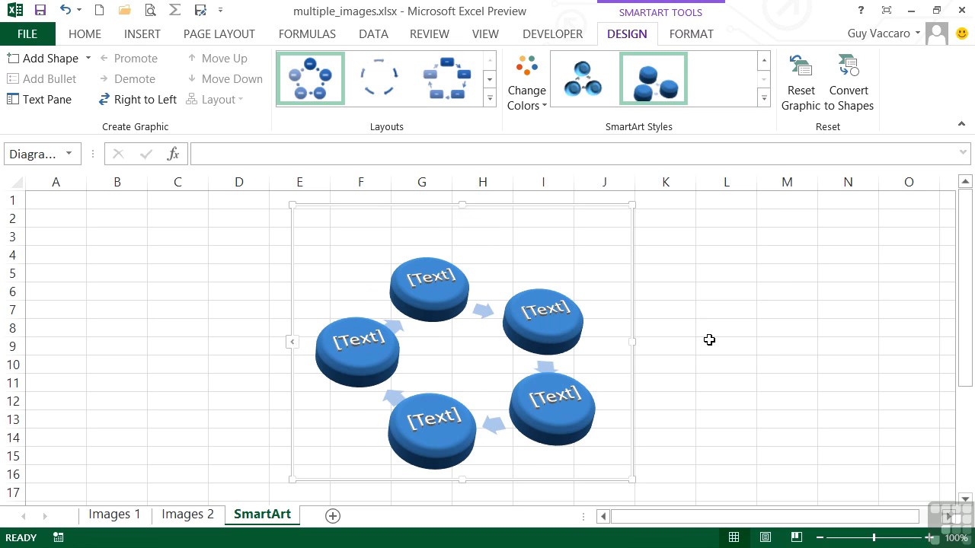
{"action": "left_click", "coordinate": [544, 109]}
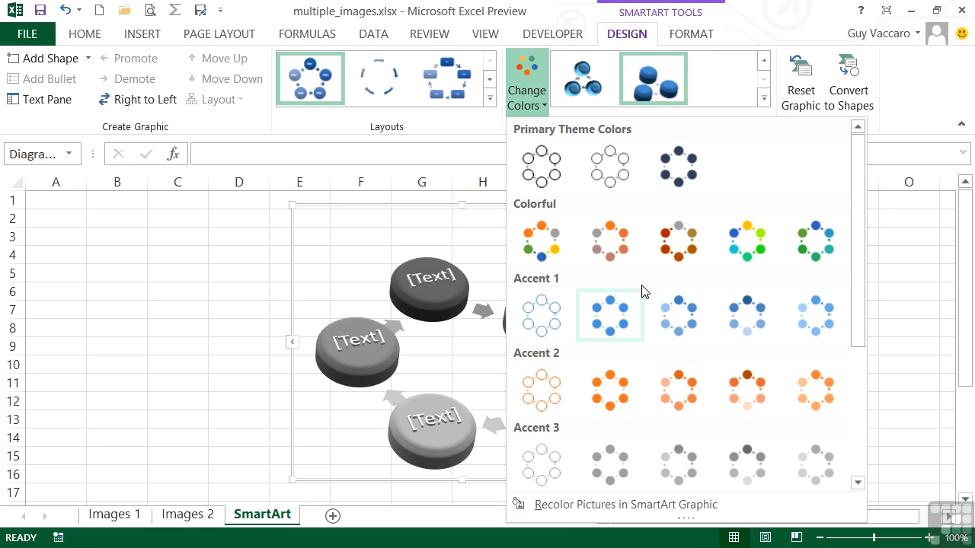
{"action": "left_click", "coordinate": [557, 250]}
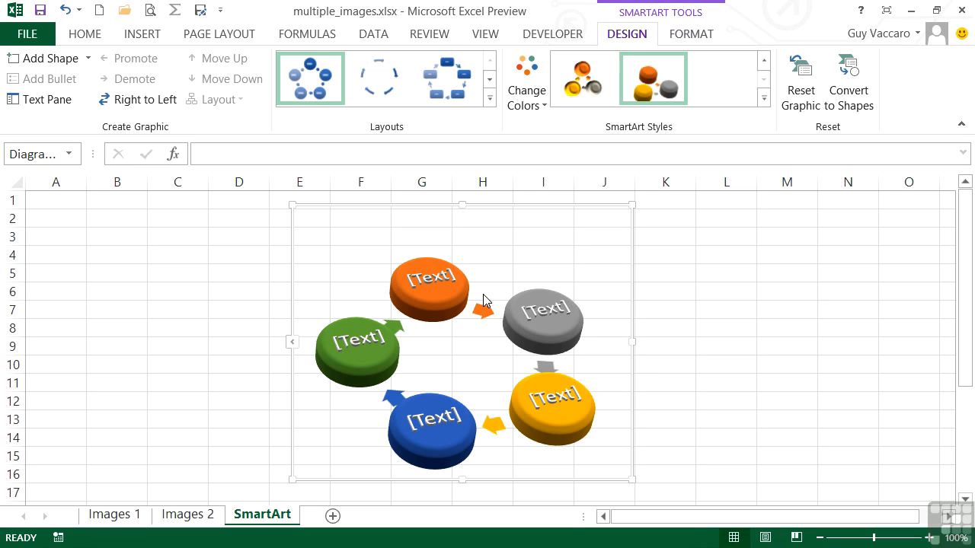
Label the orange, gray, yellow and blue discs Bananas, Pears, Apples and Kiwis respectively.
{"action": "left_click", "coordinate": [428, 279]}
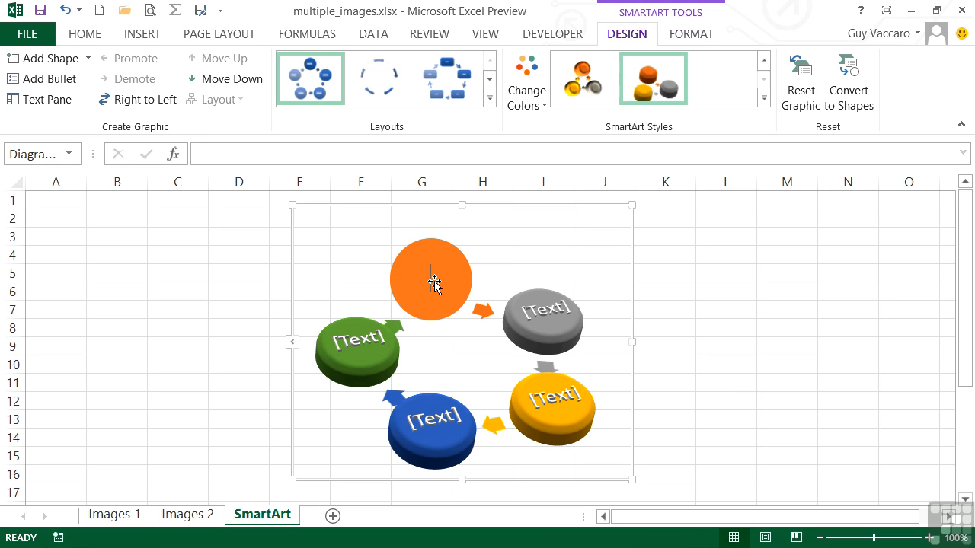
{"action": "type", "text": "Ban"}
{"action": "type", "text": "anas"}
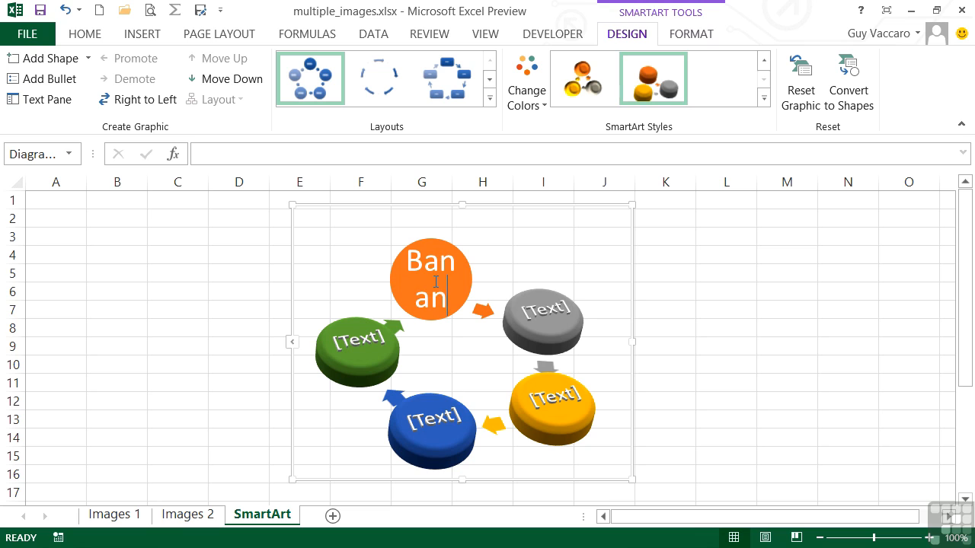
{"action": "left_click", "coordinate": [546, 310]}
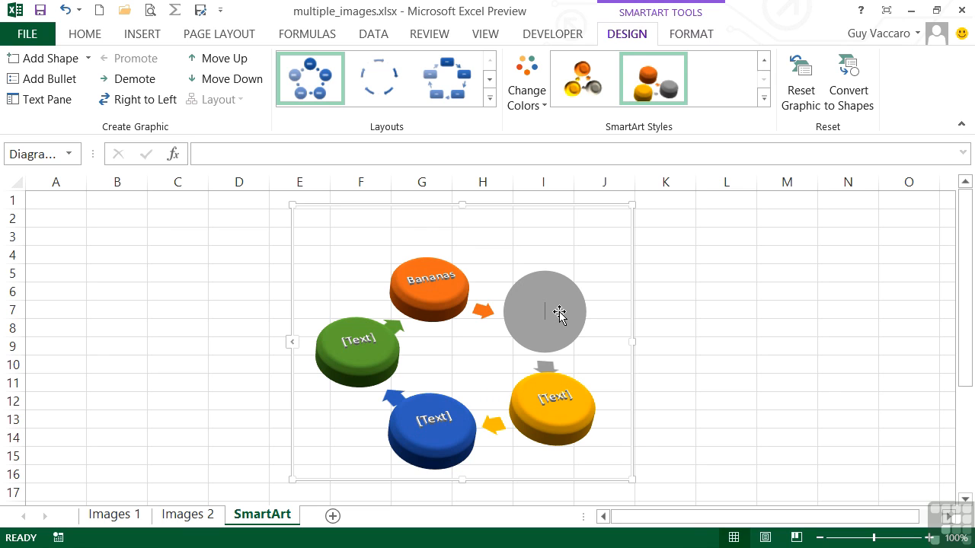
{"action": "type", "text": "Pears"}
{"action": "left_click", "coordinate": [550, 396]}
{"action": "type", "text": "Apples"}
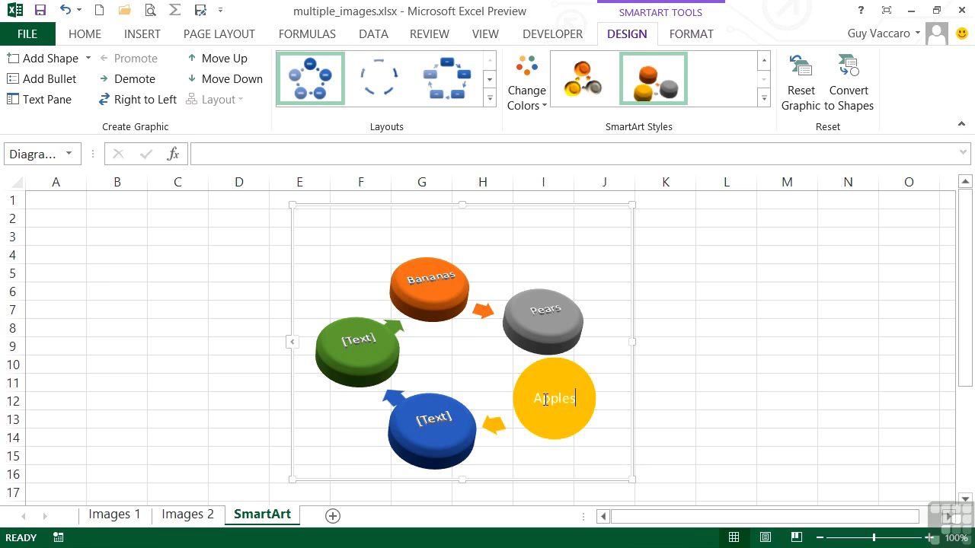
{"action": "left_click", "coordinate": [446, 420]}
{"action": "type", "text": "Kiwis"}
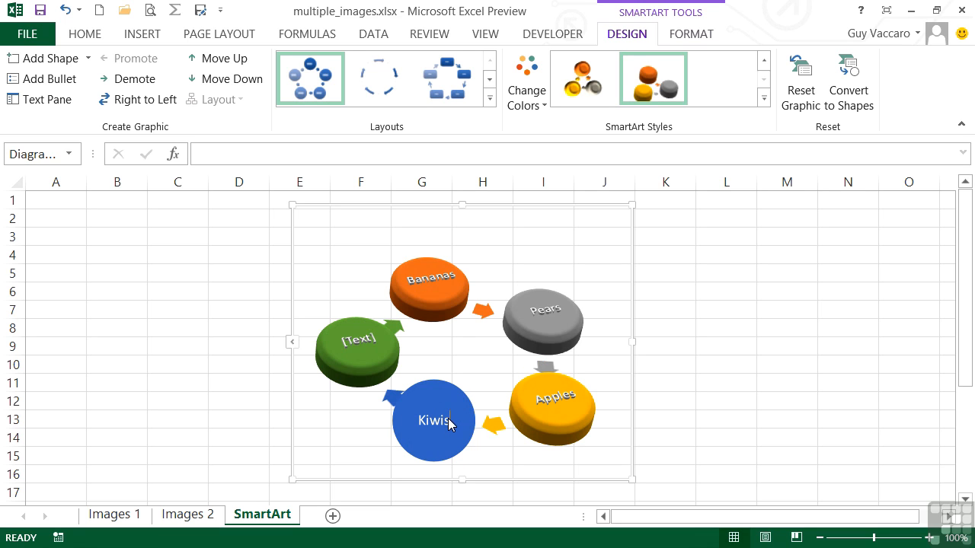
{"action": "left_click", "coordinate": [431, 373]}
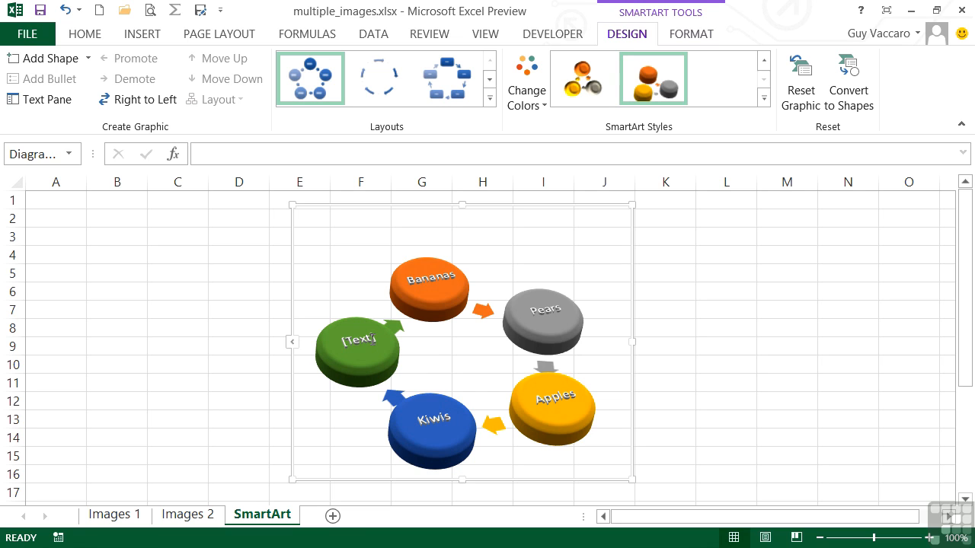
Label the green disc Strawberries through the diagram's text list, and close the list.
{"action": "left_click", "coordinate": [293, 345]}
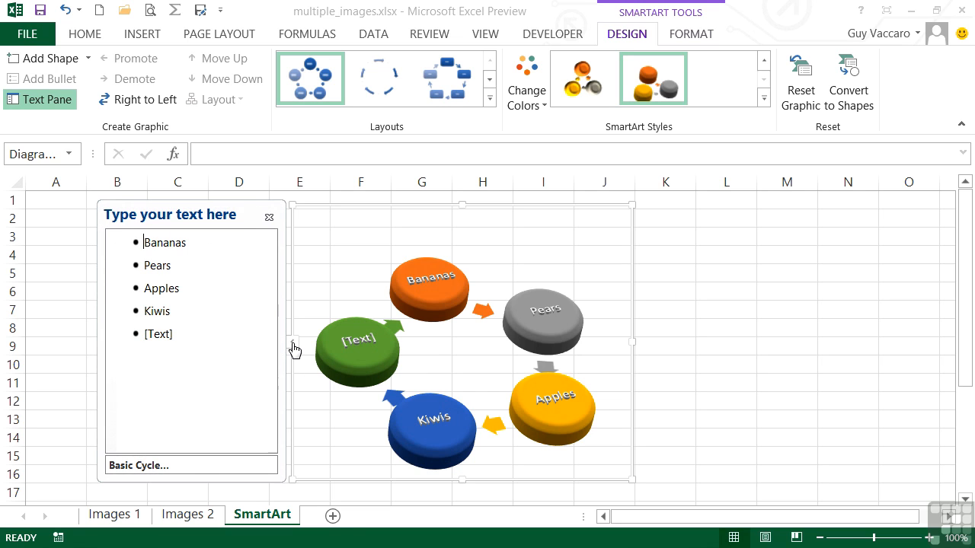
{"action": "left_click", "coordinate": [179, 334]}
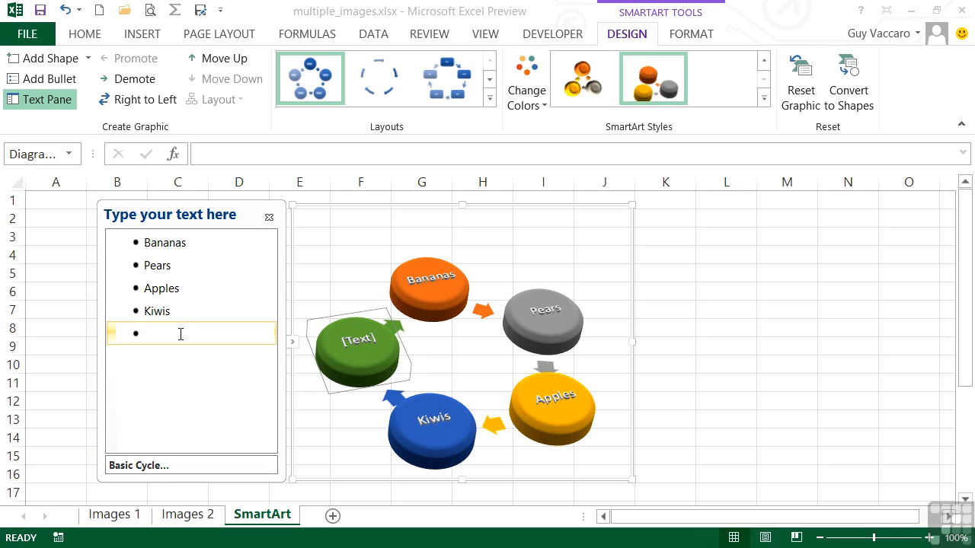
{"action": "type", "text": "Strawberries"}
{"action": "key", "text": "Up"}
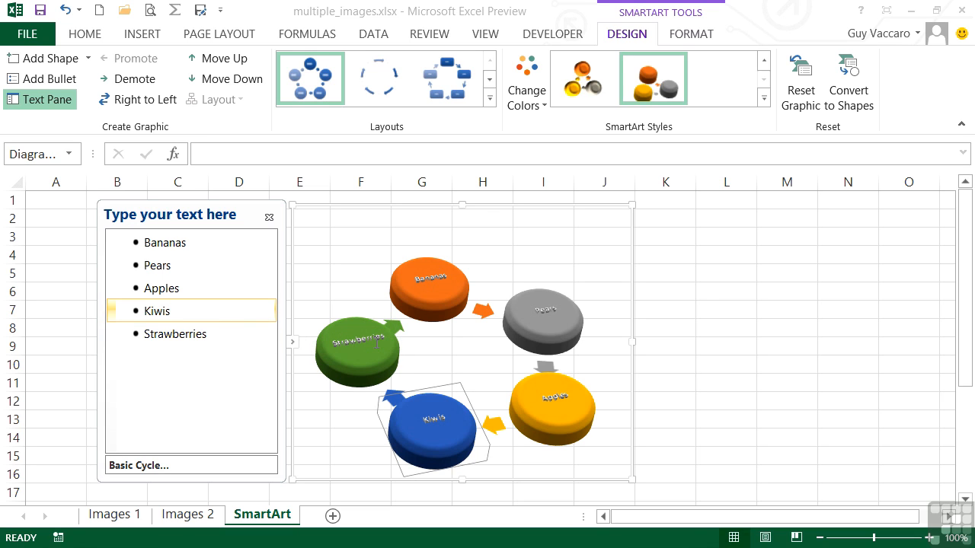
{"action": "left_click", "coordinate": [269, 217]}
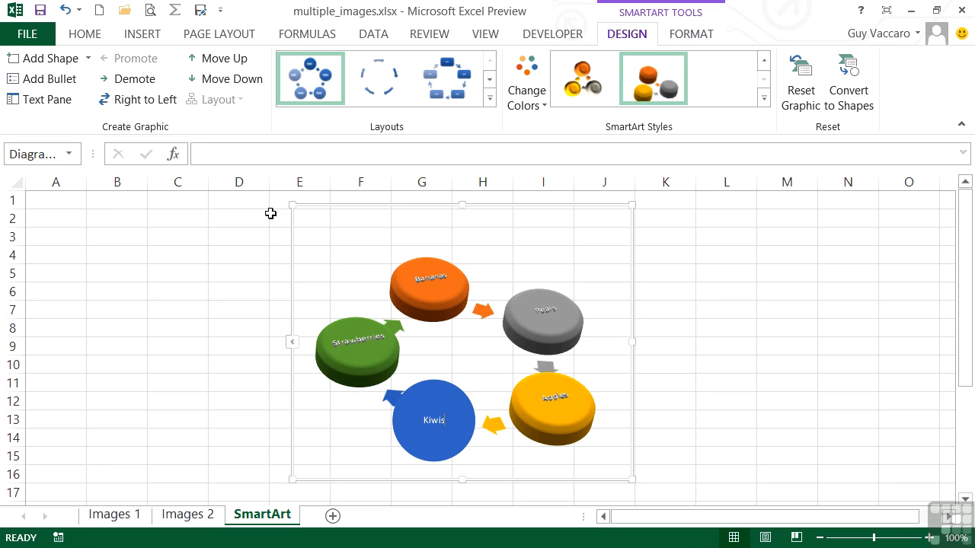
Reopen the diagram's text list and reorder the entries so Pears moves down to the end, after Strawberries.
{"action": "left_click", "coordinate": [293, 343]}
{"action": "left_click", "coordinate": [218, 335]}
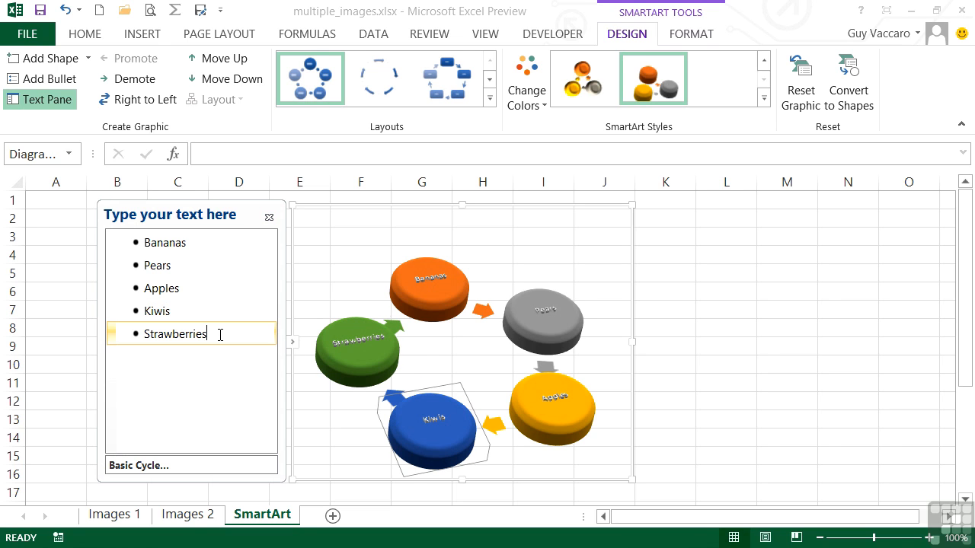
{"action": "left_click", "coordinate": [206, 316]}
{"action": "left_click", "coordinate": [207, 289]}
{"action": "left_click", "coordinate": [203, 267]}
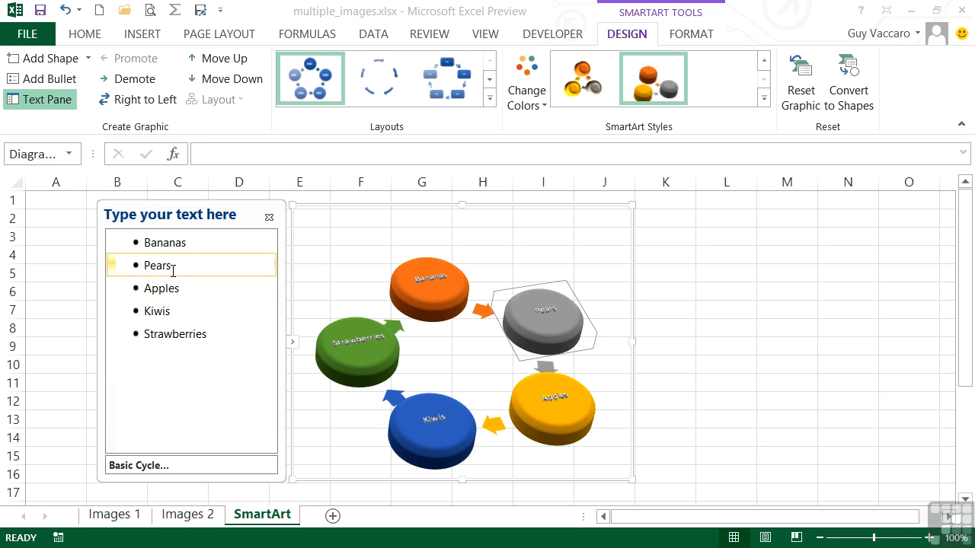
{"action": "left_click", "coordinate": [230, 84]}
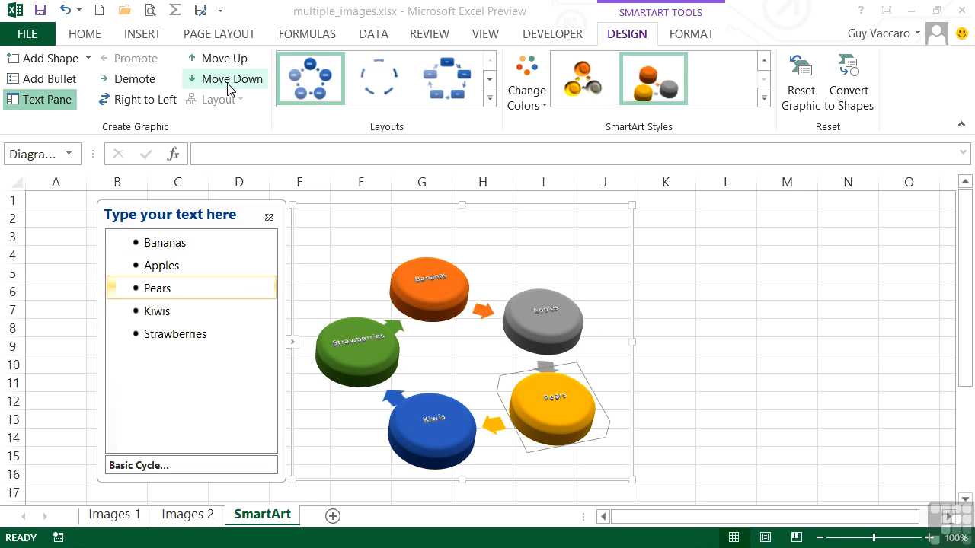
{"action": "left_click", "coordinate": [229, 83]}
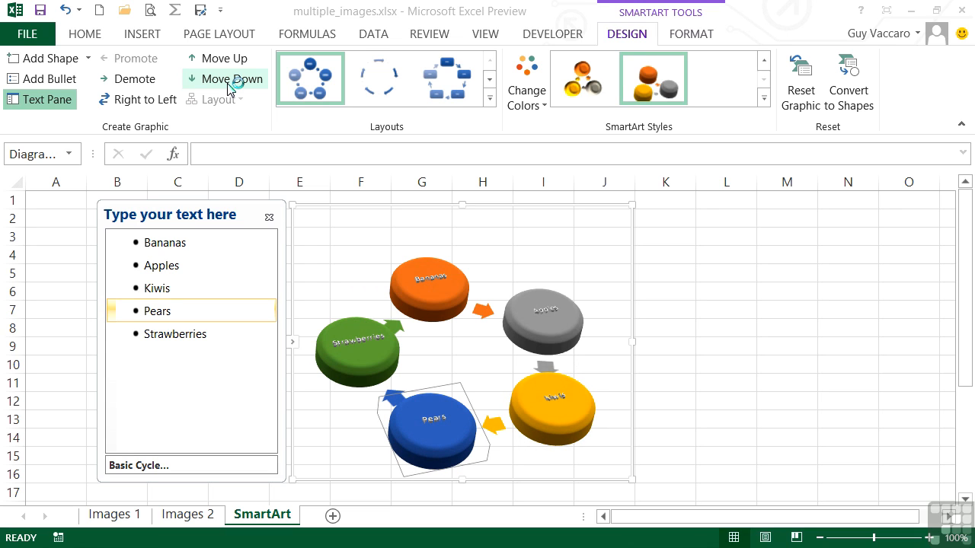
{"action": "left_click", "coordinate": [230, 84]}
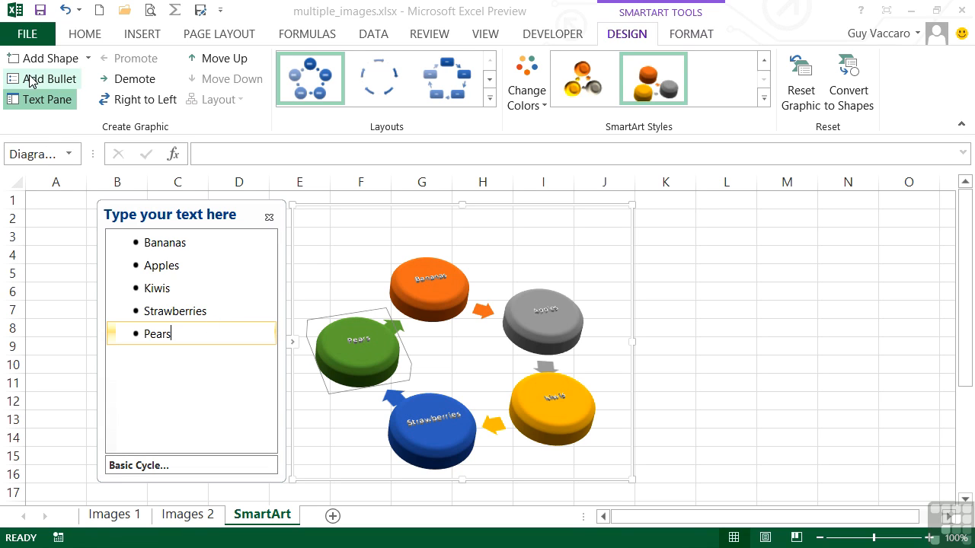
Add a shape labeled Tomato after Pears in the cycle and remove it again.
{"action": "left_click", "coordinate": [50, 65]}
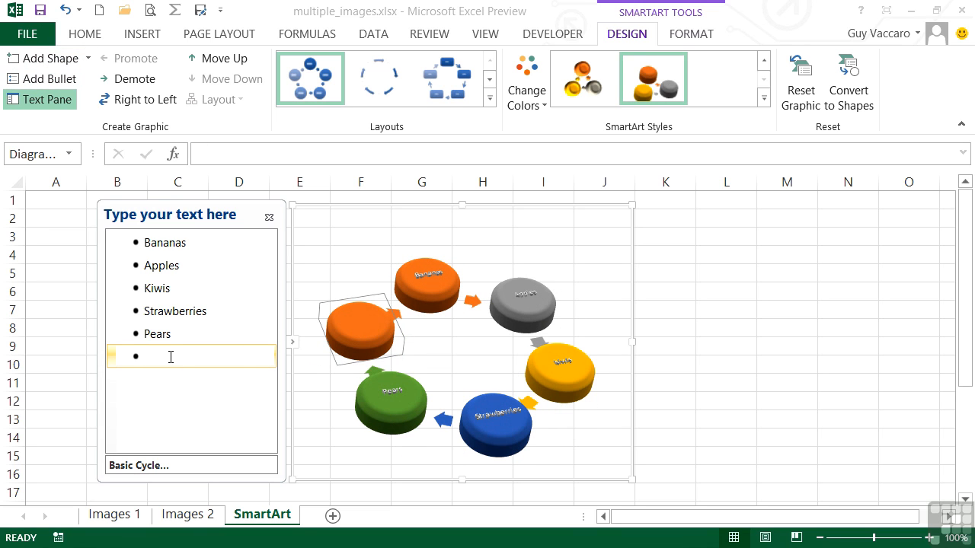
{"action": "type", "text": "Tomato"}
{"action": "key", "text": "BackSpace"}
{"action": "key", "text": "BackSpace"}
{"action": "key", "text": "BackSpace"}
{"action": "key", "text": "BackSpace"}
{"action": "key", "text": "BackSpace"}
{"action": "key", "text": "BackSpace"}
{"action": "key", "text": "BackSpace"}
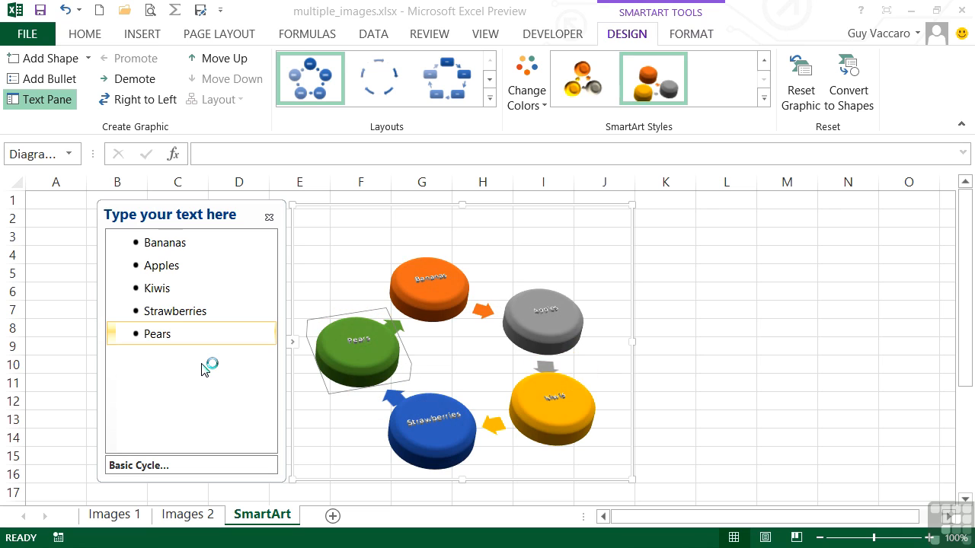
Delete the Kiwis and Strawberries shapes from the cycle, leaving Bananas, Apples and Pears.
{"action": "double_click", "coordinate": [166, 288]}
{"action": "key", "text": "BackSpace"}
{"action": "key", "text": "BackSpace"}
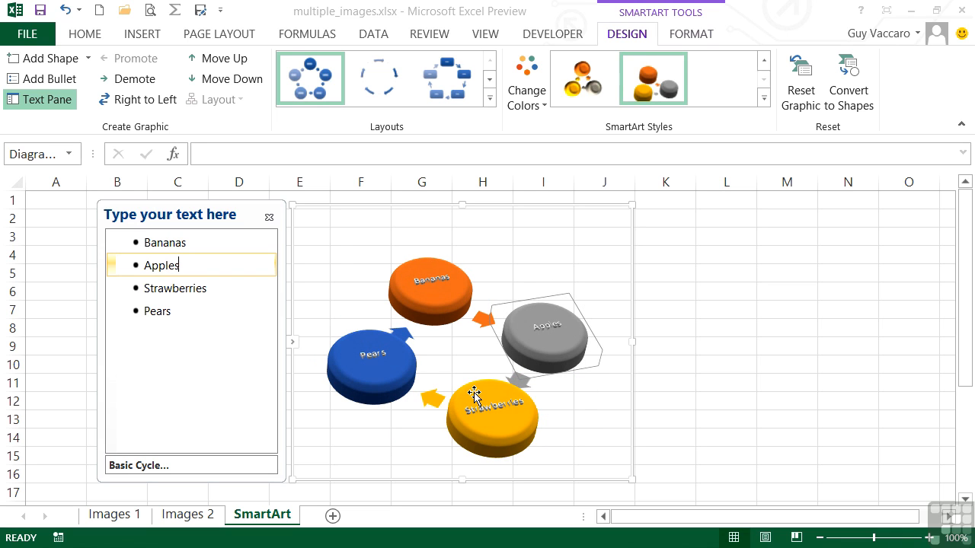
{"action": "left_click", "coordinate": [477, 391]}
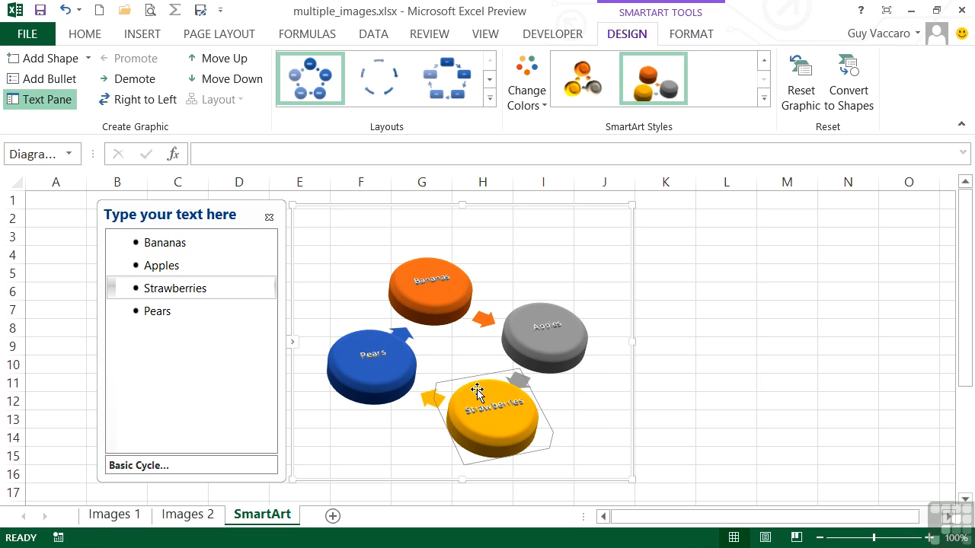
{"action": "key", "text": "Delete"}
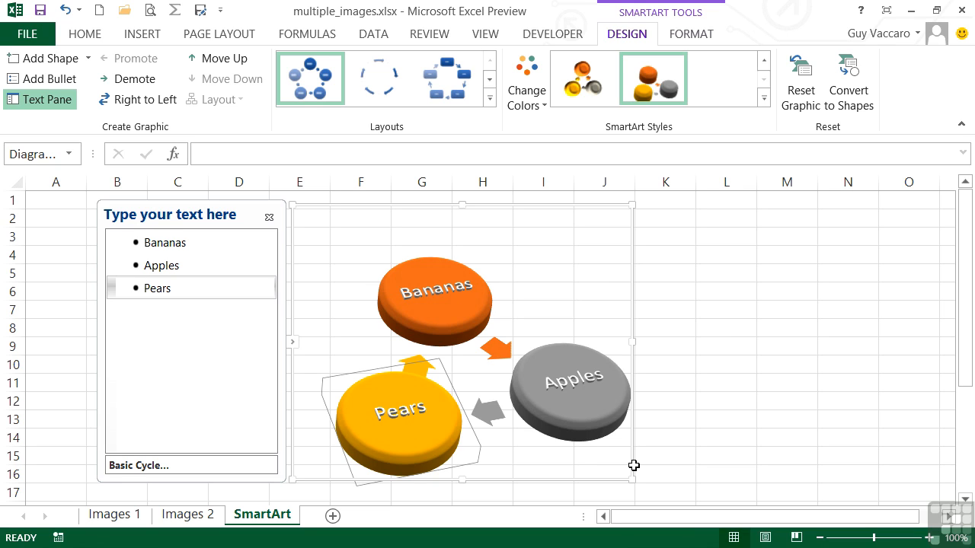
Close the diagram's text list and delete the entire cycle diagram from the worksheet.
{"action": "left_click", "coordinate": [268, 217]}
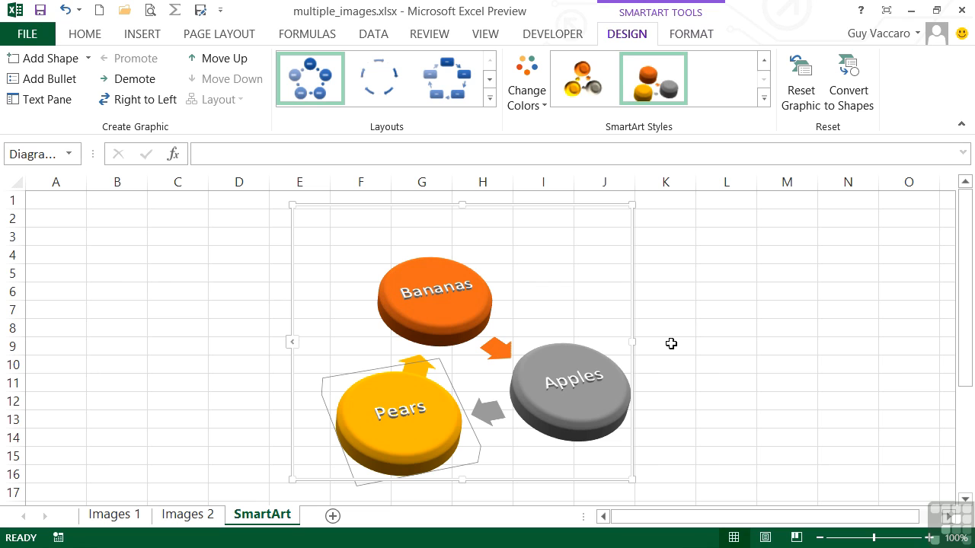
{"action": "left_click", "coordinate": [600, 204]}
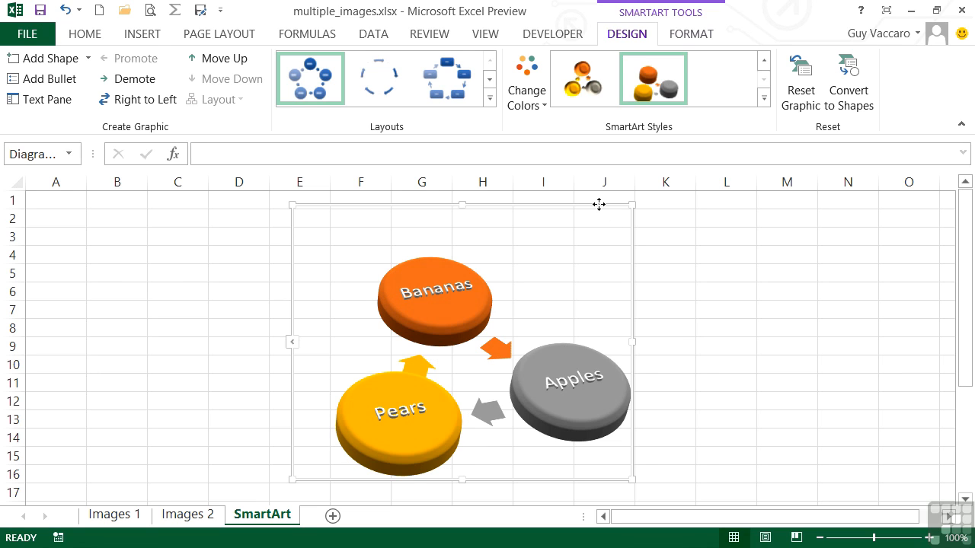
{"action": "key", "text": "Delete"}
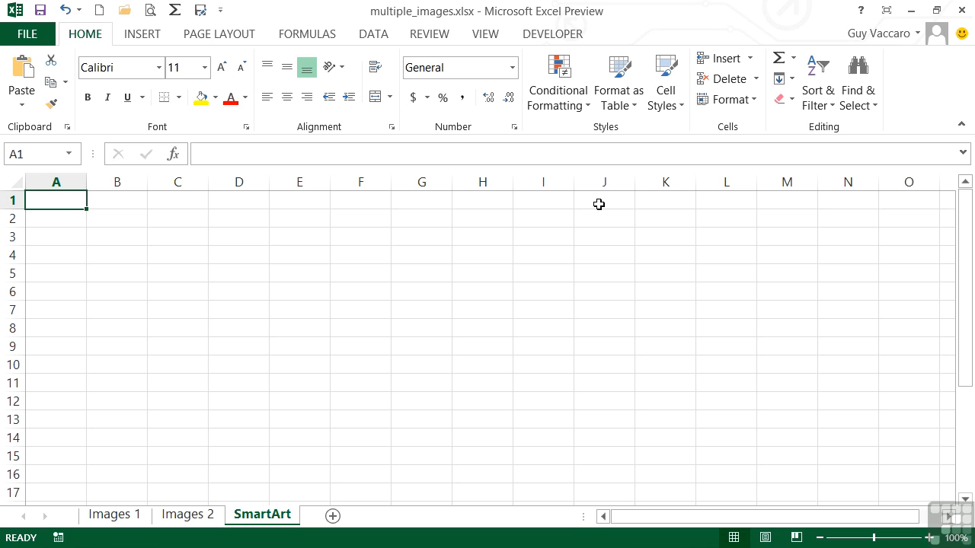
Start inserting a new SmartArt graphic on the emptied SmartArt worksheet.
{"action": "left_click", "coordinate": [149, 35]}
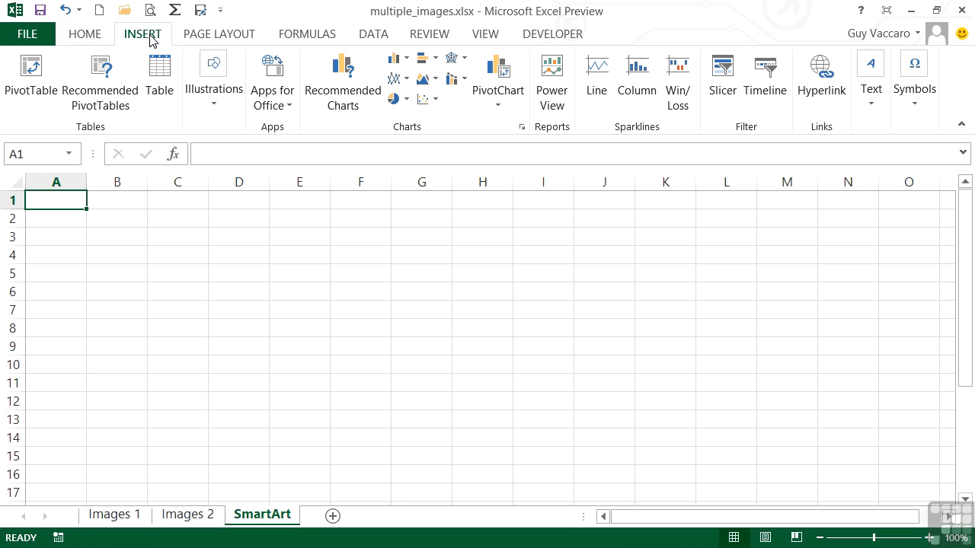
{"action": "left_click", "coordinate": [207, 99]}
{"action": "left_click", "coordinate": [331, 181]}
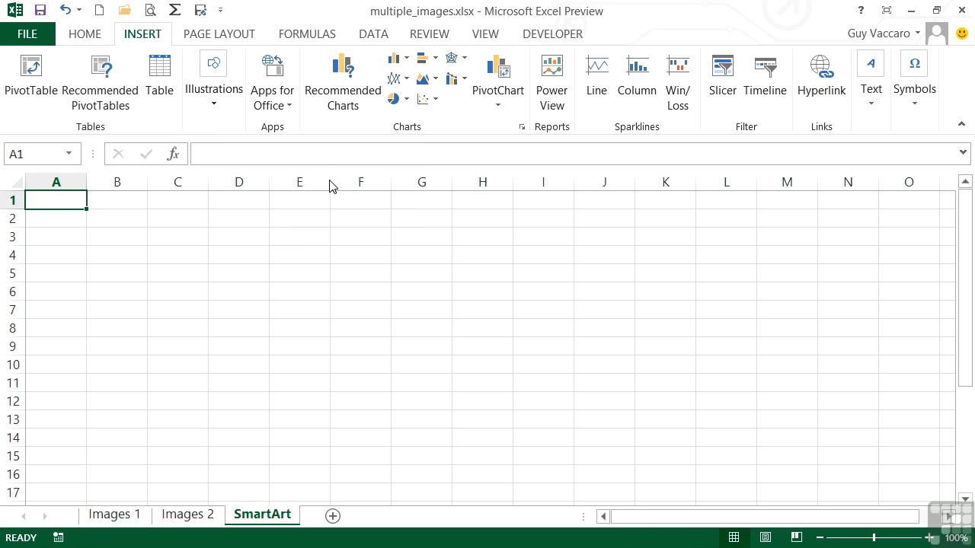